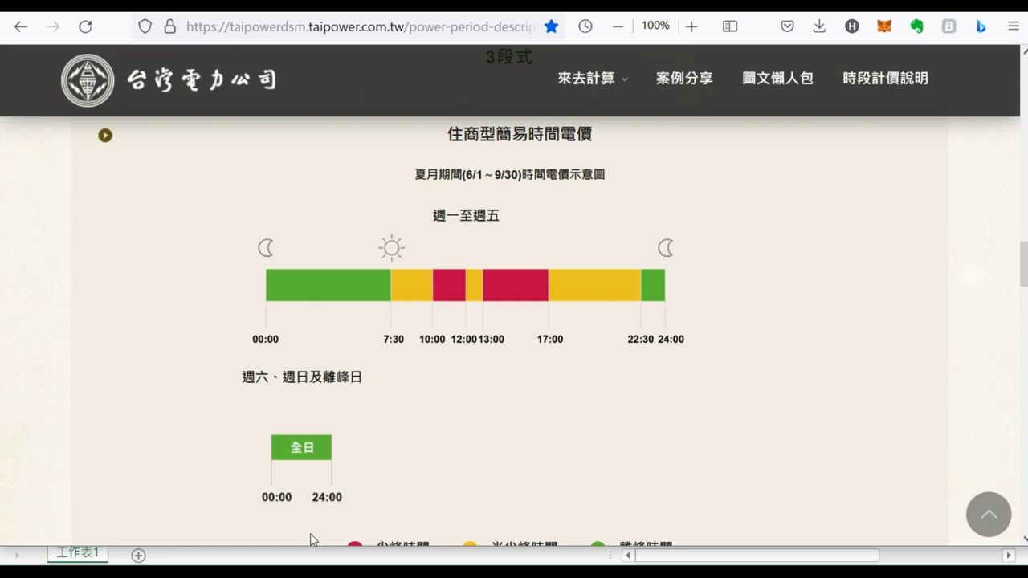
Step: Switch to the Excel electricity cost workbook and examine the summer rates in the three-tier time-of-use tariff table
{"action": "key", "text": "alt+Tab"}
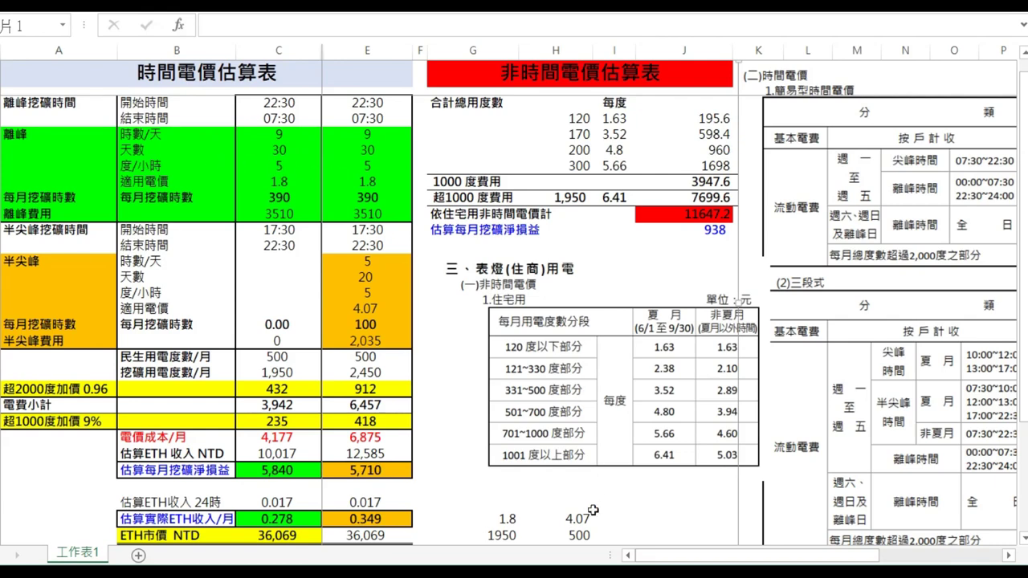
{"action": "left_click_drag", "start_coordinate": [684, 556], "coordinate": [804, 557]}
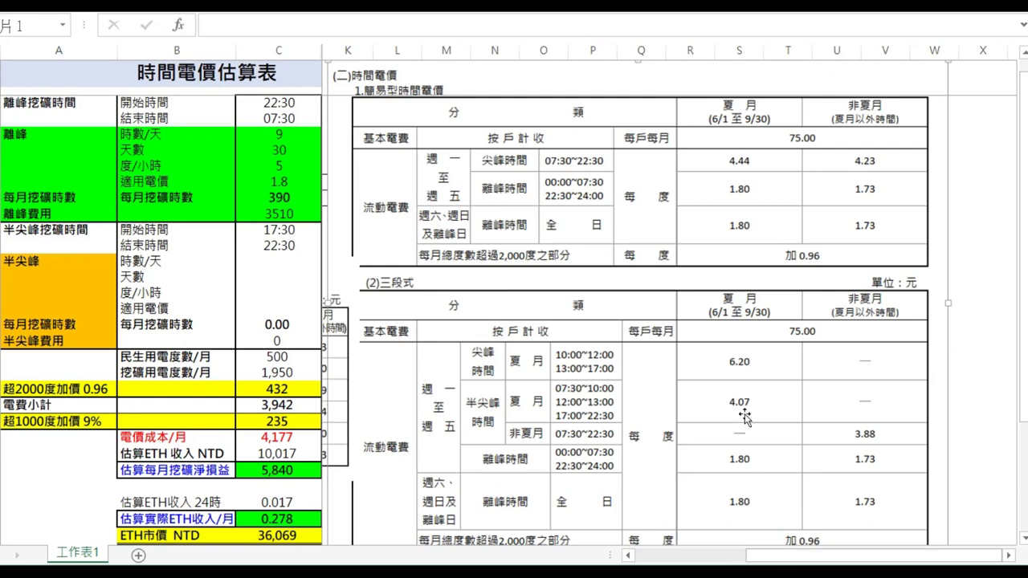
{"action": "scroll", "coordinate": [858, 560], "scroll_direction": "left", "scroll_amount": 3}
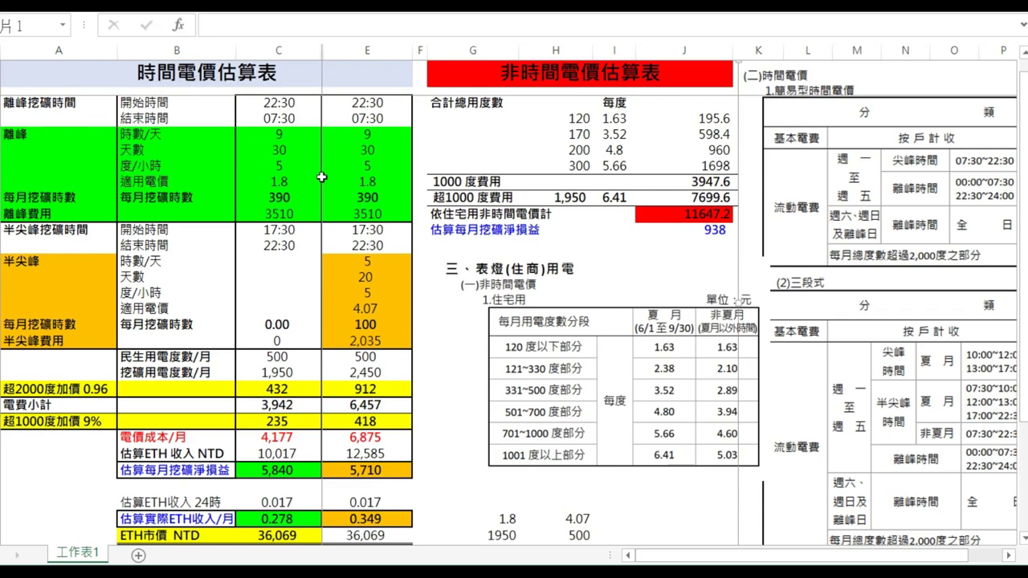
Step: Review column C's off-peak entries: hours per day, days, kWh per hour, applicable rate and monthly mining hours
{"action": "left_click", "coordinate": [283, 136]}
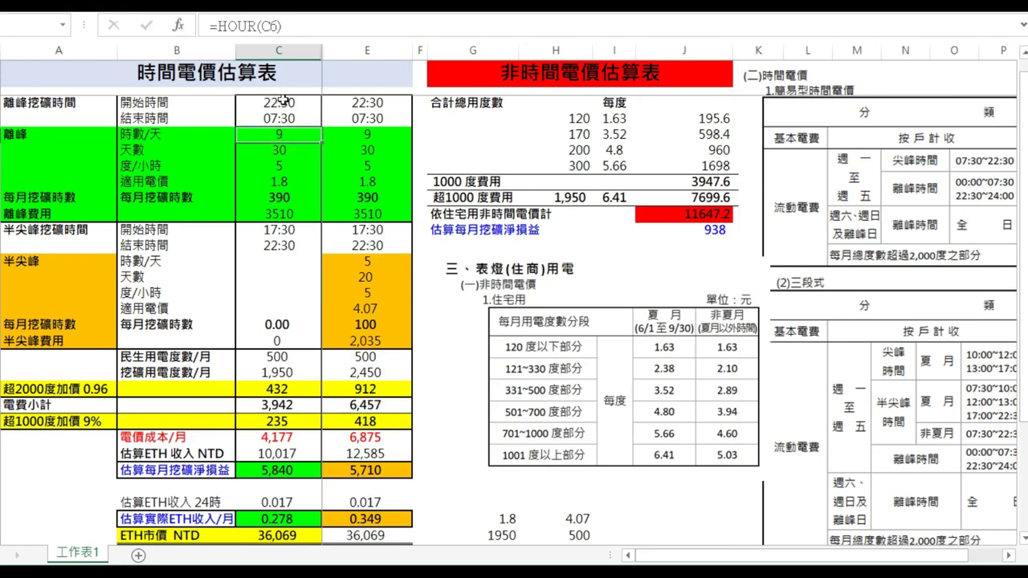
{"action": "left_click", "coordinate": [283, 149]}
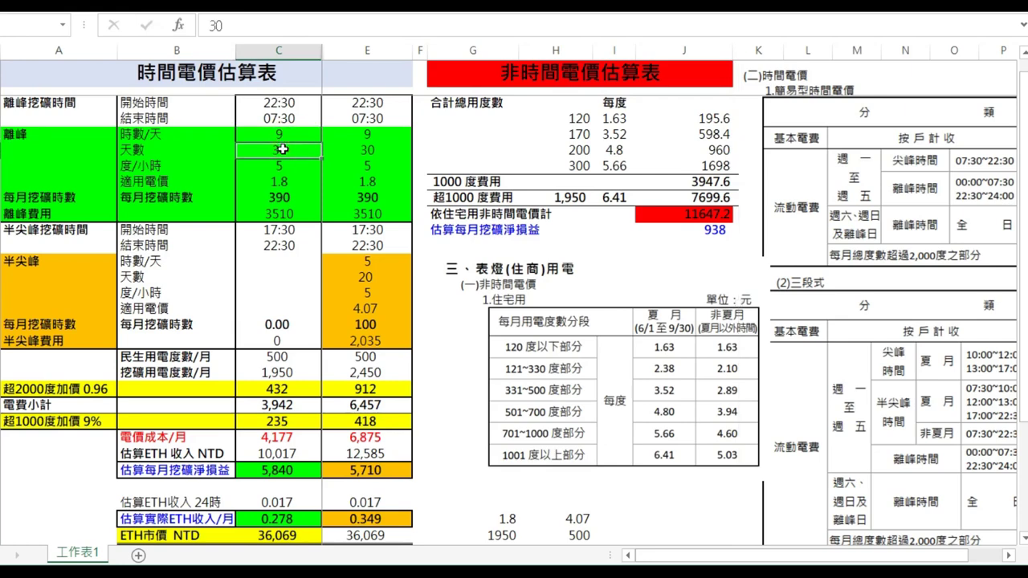
{"action": "left_click", "coordinate": [279, 166]}
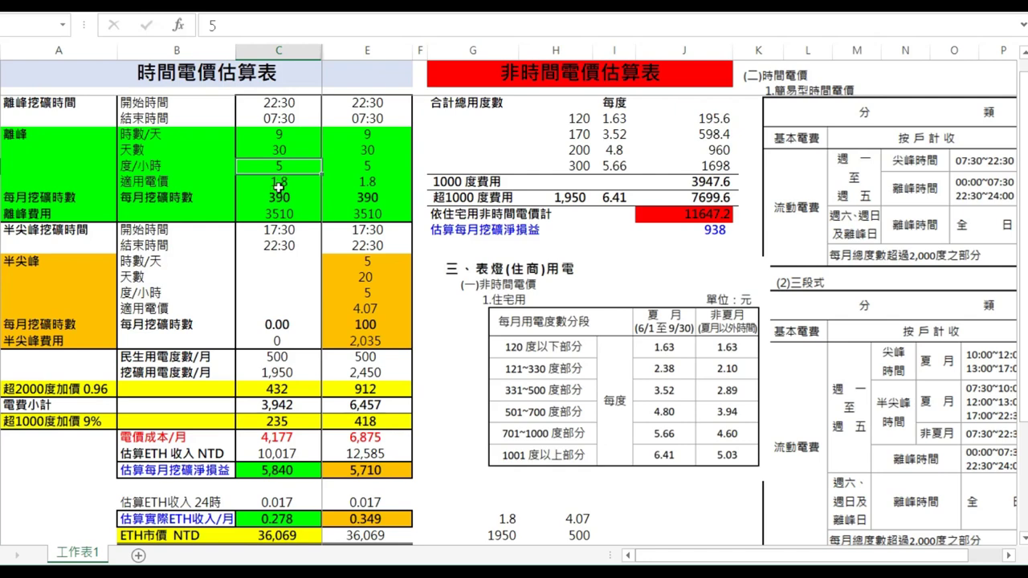
{"action": "left_click", "coordinate": [279, 185]}
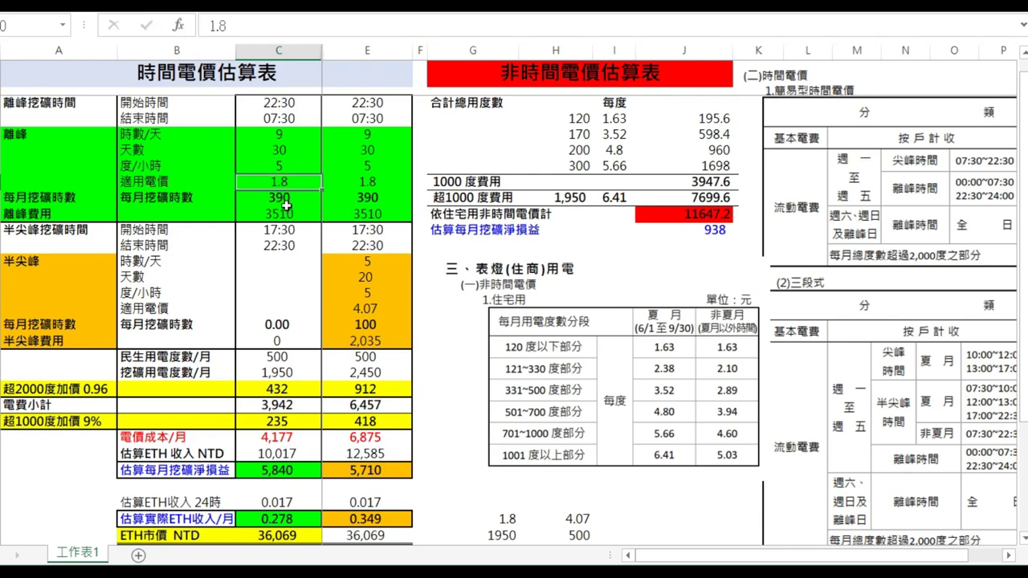
{"action": "left_click", "coordinate": [285, 200]}
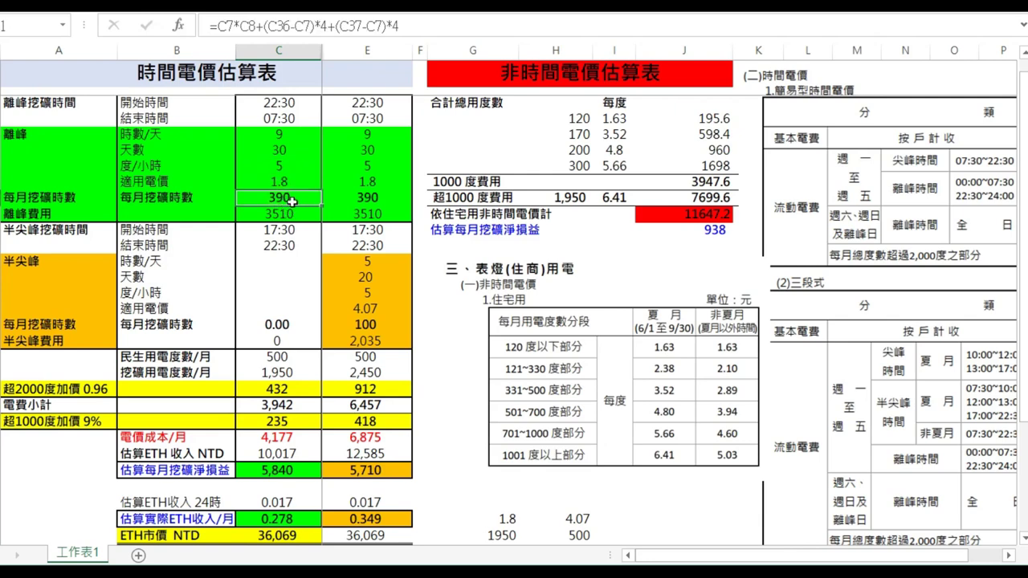
Step: Inspect the formula for column C's off-peak monthly mining hours and the Saturday and Sunday mining hours it references
{"action": "left_click", "coordinate": [287, 134]}
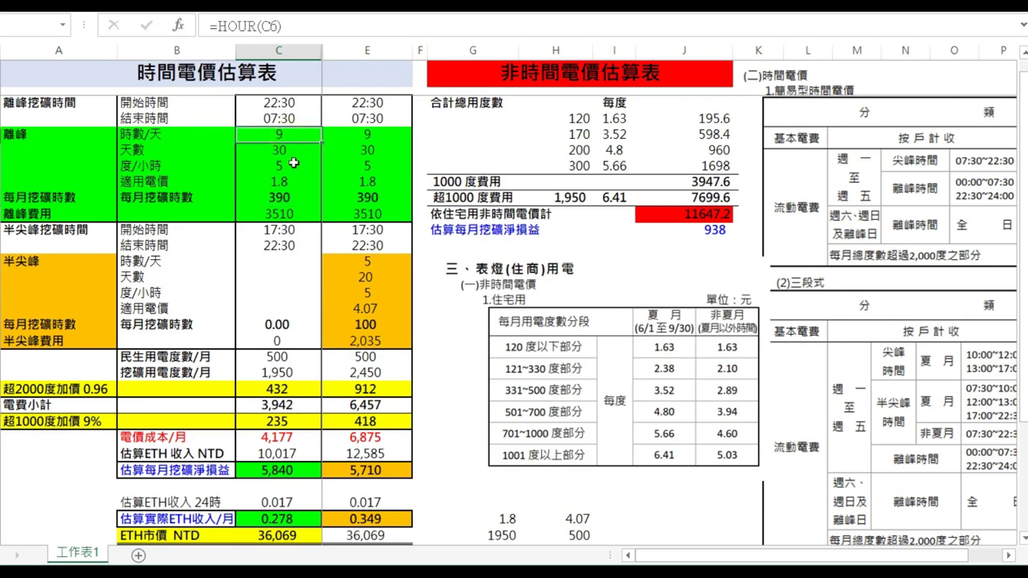
{"action": "left_click", "coordinate": [287, 198]}
{"action": "left_click", "coordinate": [417, 23]}
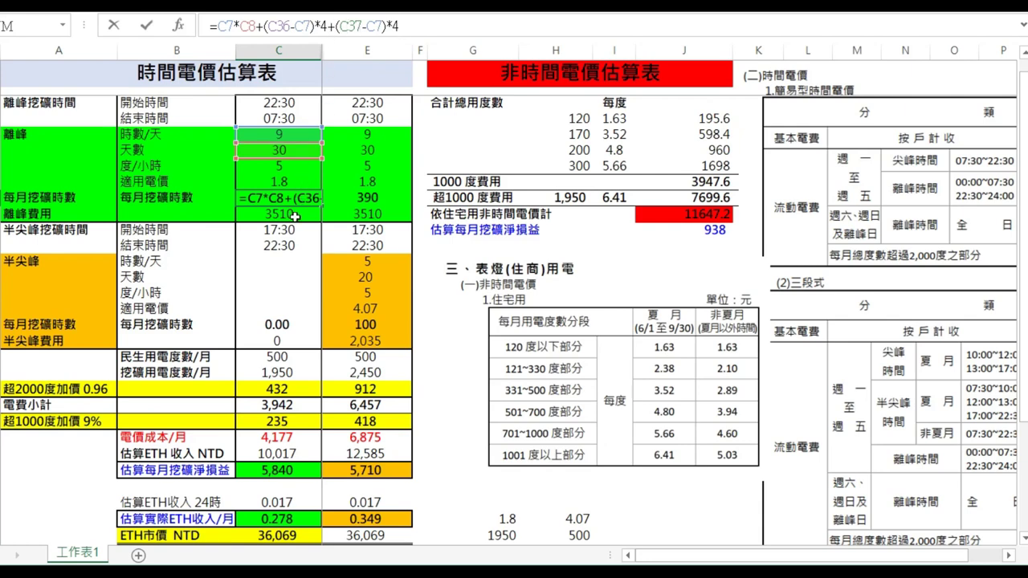
{"action": "key", "text": "Escape"}
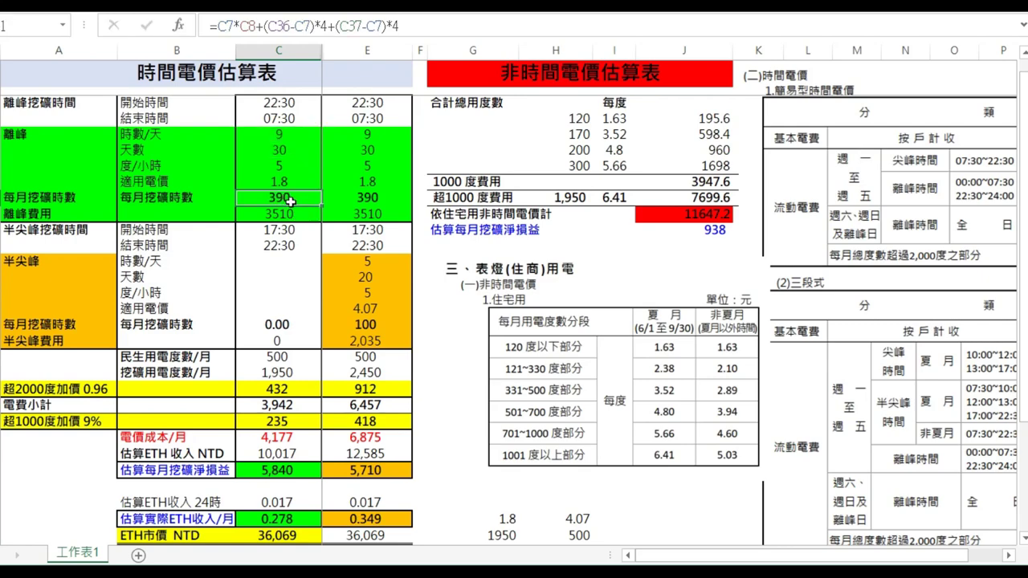
{"action": "scroll", "coordinate": [257, 401], "scroll_direction": "down", "scroll_amount": 3}
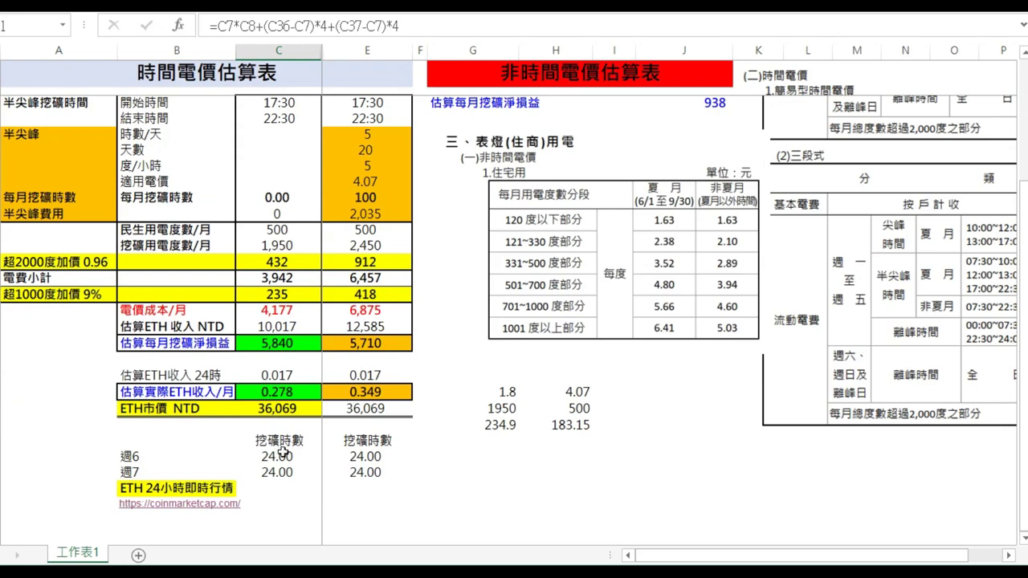
{"action": "scroll", "coordinate": [298, 470], "scroll_direction": "up", "scroll_amount": 3}
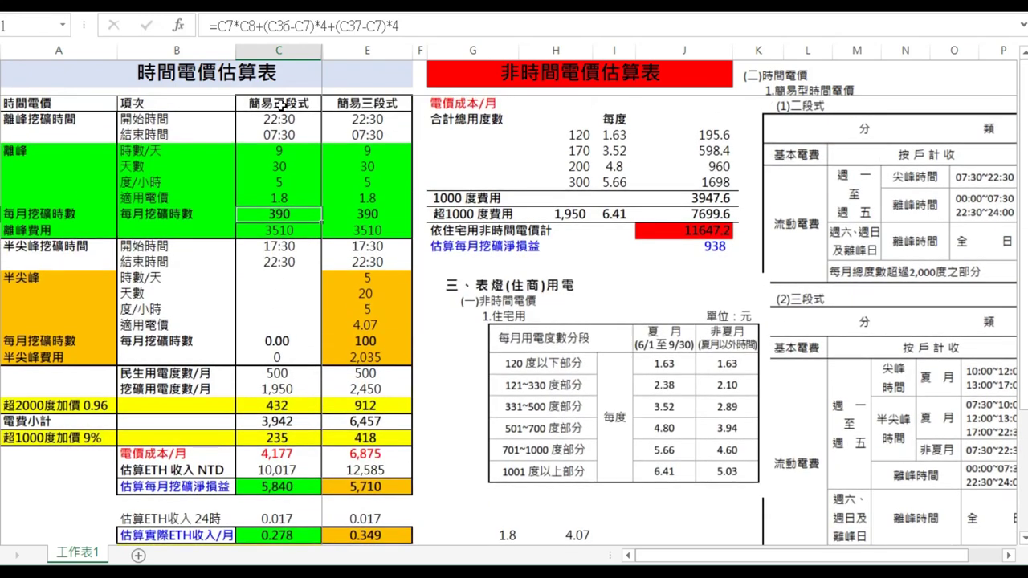
Step: Inspect the off-peak cost formulas in both plan columns, plus column E's half-peak daily hours and half-peak cost formulas
{"action": "left_click", "coordinate": [283, 234]}
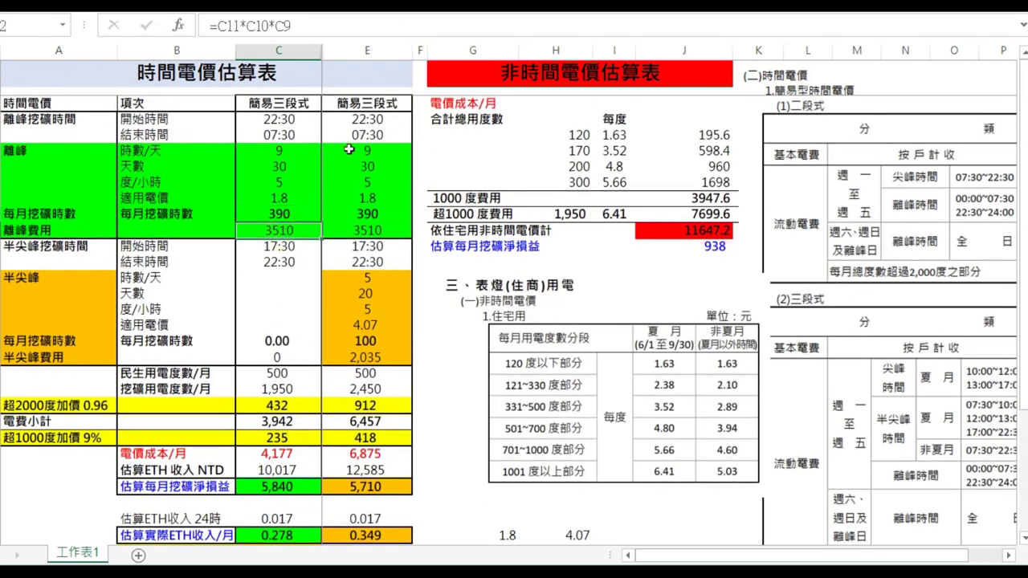
{"action": "left_click", "coordinate": [318, 27]}
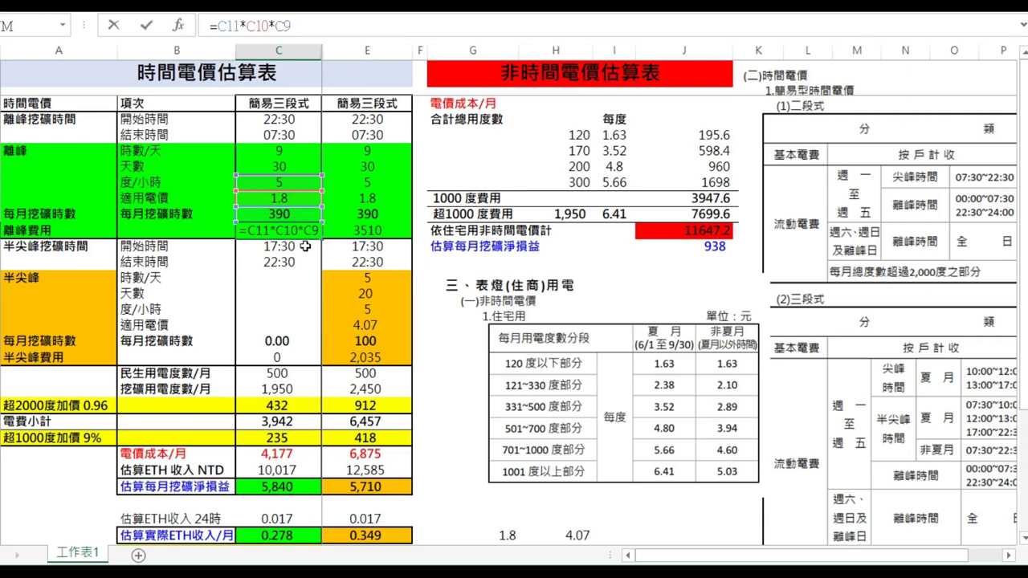
{"action": "key", "text": "ctrl+Return"}
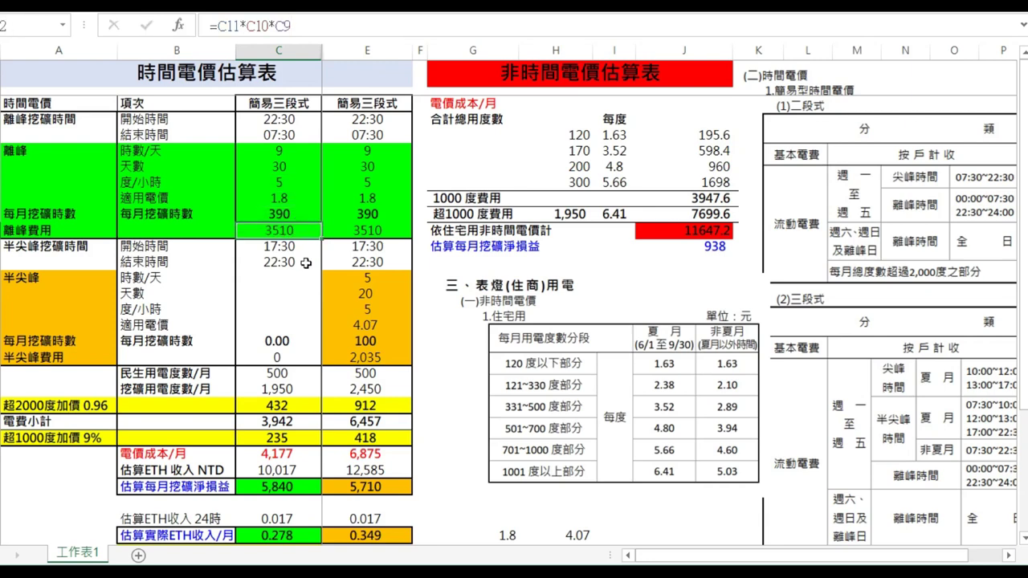
{"action": "left_click", "coordinate": [350, 230]}
{"action": "left_click", "coordinate": [362, 276]}
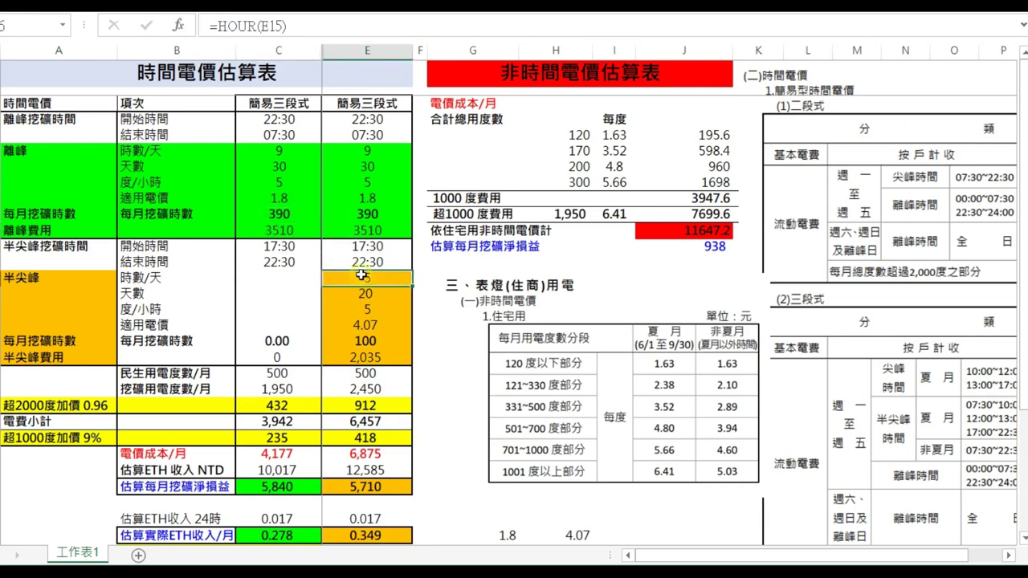
{"action": "left_click", "coordinate": [381, 355]}
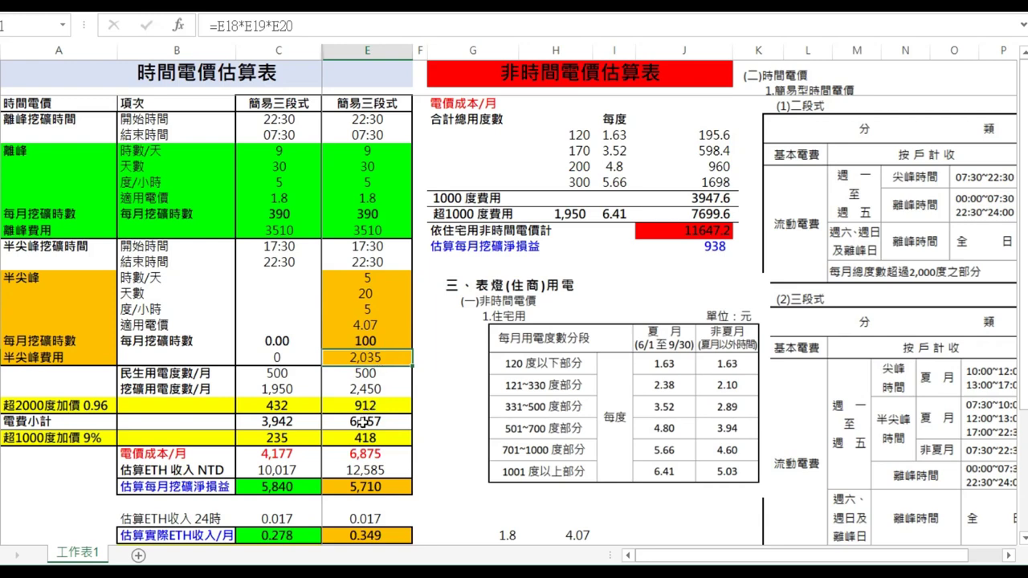
Step: Check column C's surcharge formula for usage over 2,000 kWh against the matching surcharge row in the three-tier tariff table
{"action": "left_click", "coordinate": [307, 487]}
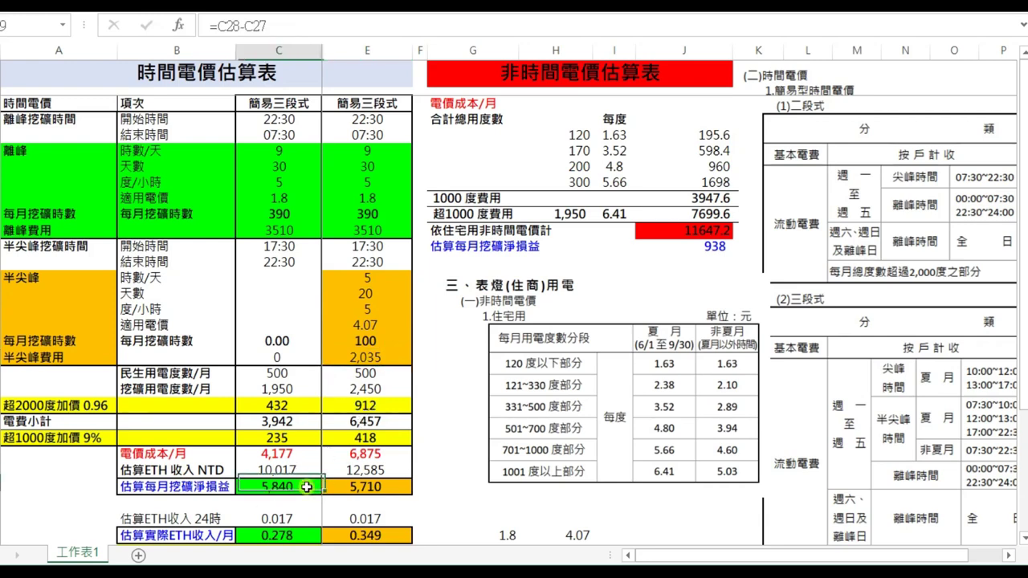
{"action": "left_click", "coordinate": [291, 405]}
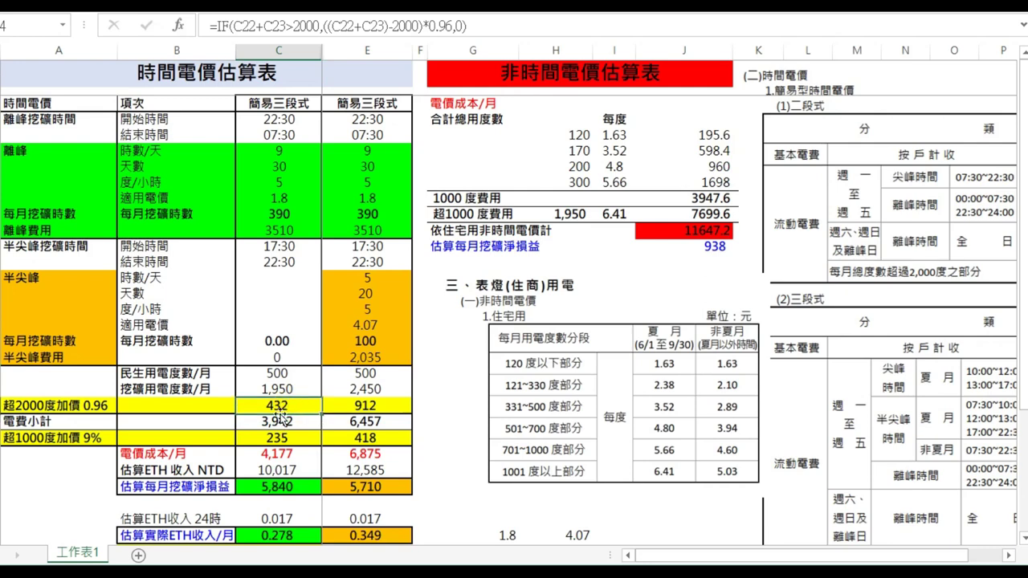
{"action": "left_click", "coordinate": [79, 406]}
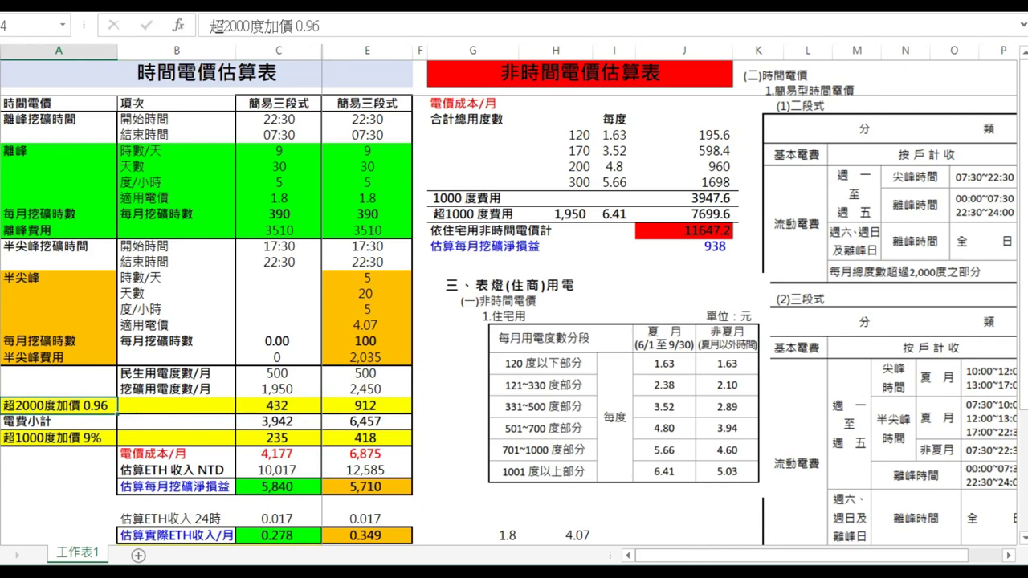
{"action": "left_click_drag", "start_coordinate": [769, 556], "coordinate": [796, 556]}
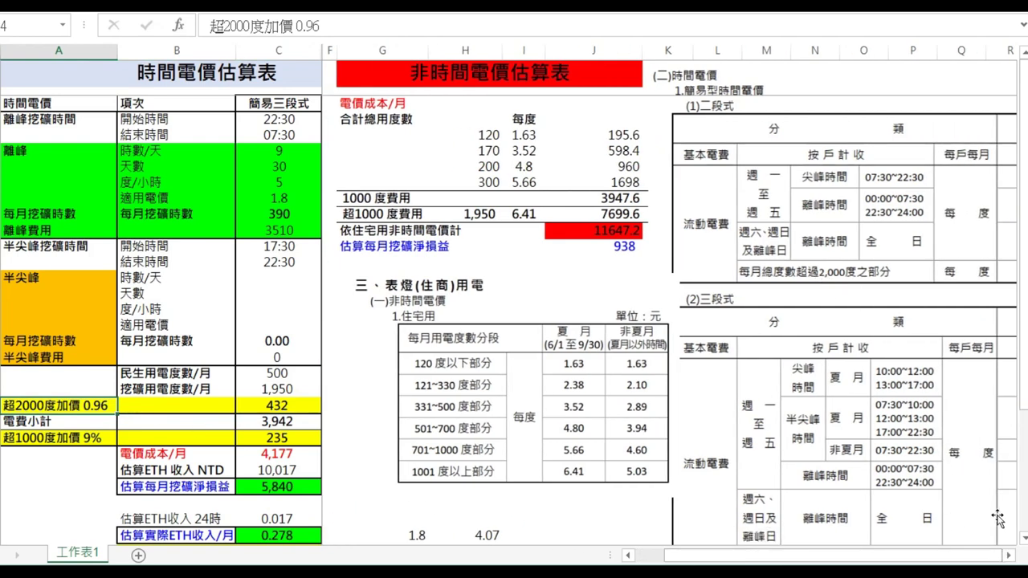
{"action": "scroll", "coordinate": [998, 518], "scroll_direction": "down", "scroll_amount": 1}
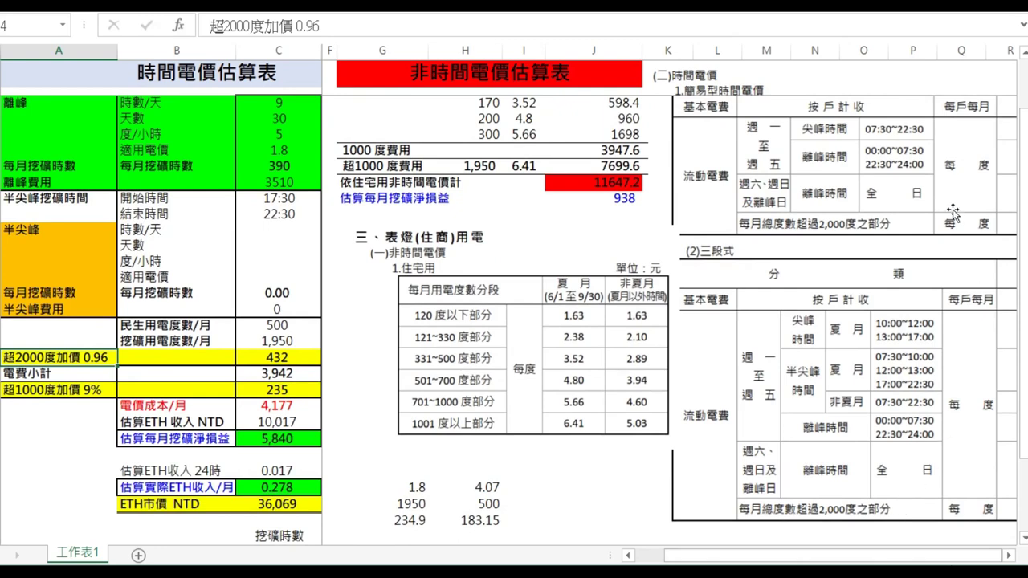
{"action": "left_click_drag", "start_coordinate": [707, 544], "coordinate": [771, 547]}
{"action": "scroll", "coordinate": [811, 482], "scroll_direction": "down", "scroll_amount": 2}
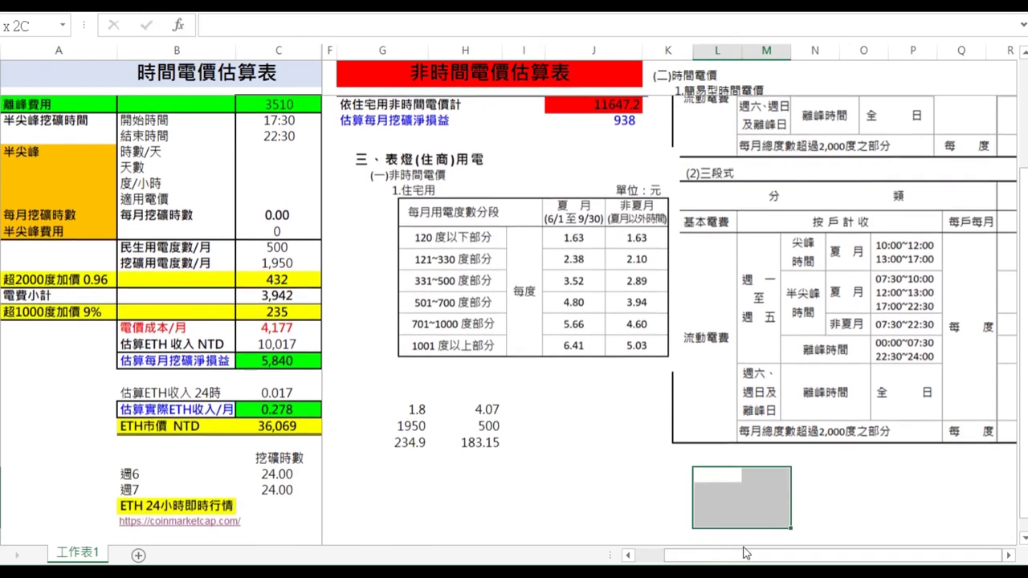
{"action": "scroll", "coordinate": [825, 418], "scroll_direction": "up", "scroll_amount": 1}
{"action": "left_click", "coordinate": [914, 515]}
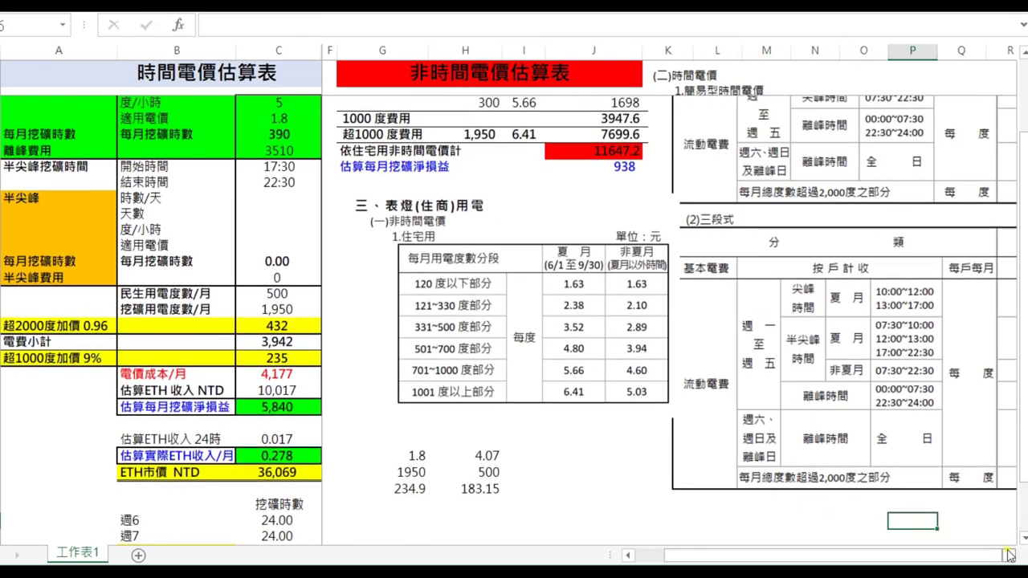
{"action": "left_click", "coordinate": [1009, 554]}
{"action": "left_click", "coordinate": [1009, 554]}
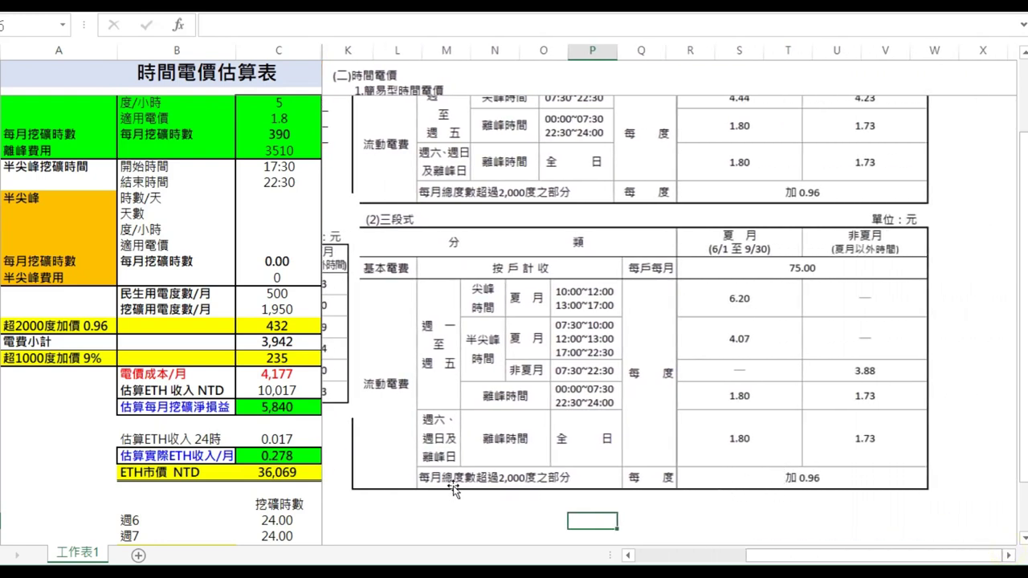
{"action": "left_click_drag", "start_coordinate": [803, 554], "coordinate": [690, 554]}
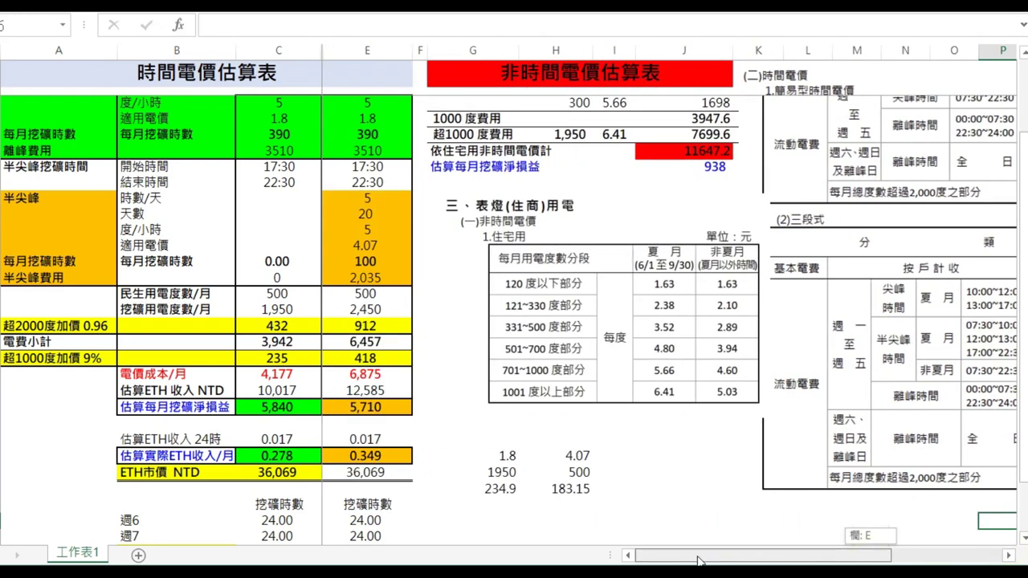
Step: Inspect column C's formula for the 9% surcharge on usage over 1,000 kWh
{"action": "left_click", "coordinate": [32, 359]}
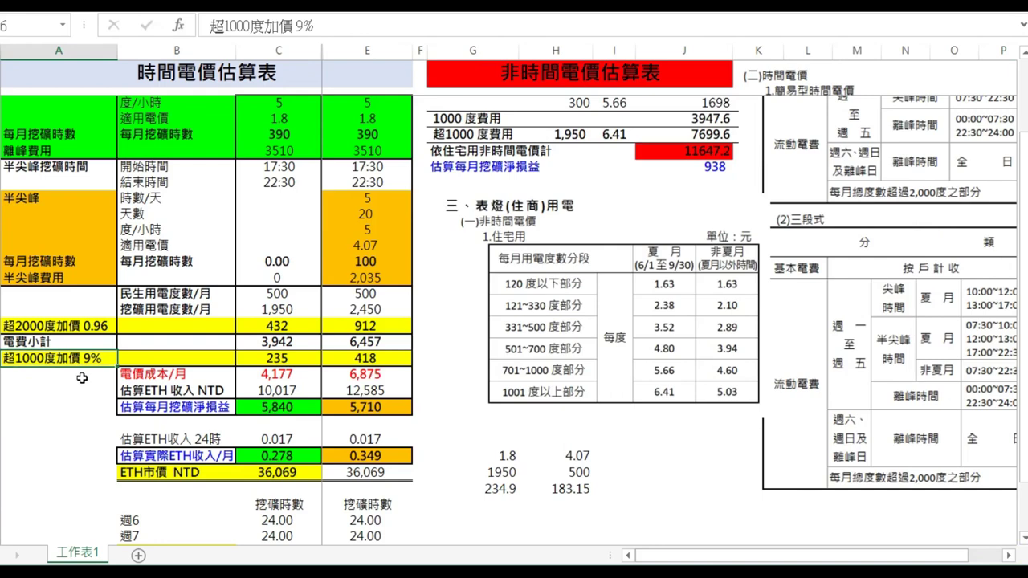
{"action": "left_click", "coordinate": [277, 364]}
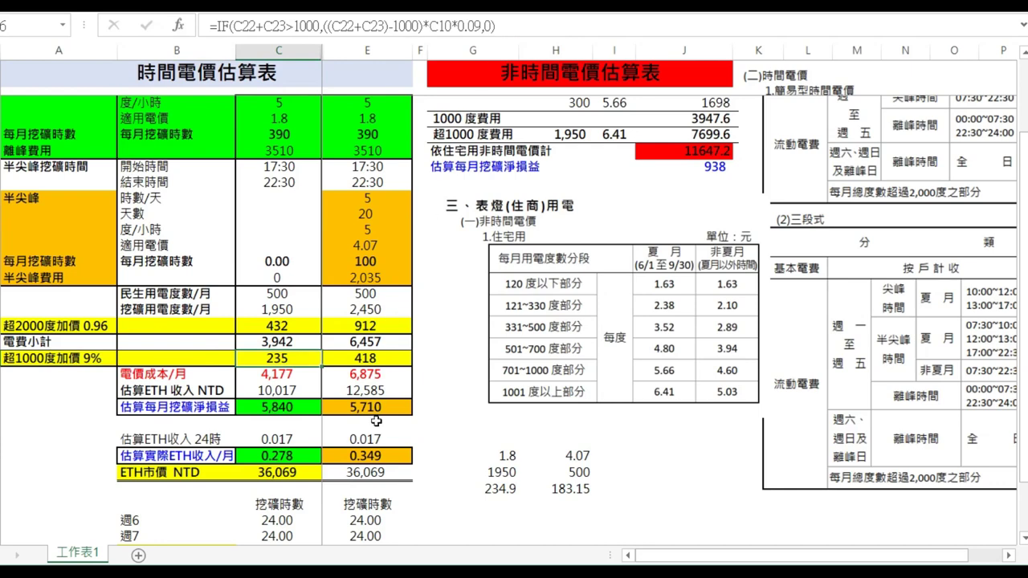
{"action": "left_click", "coordinate": [271, 423]}
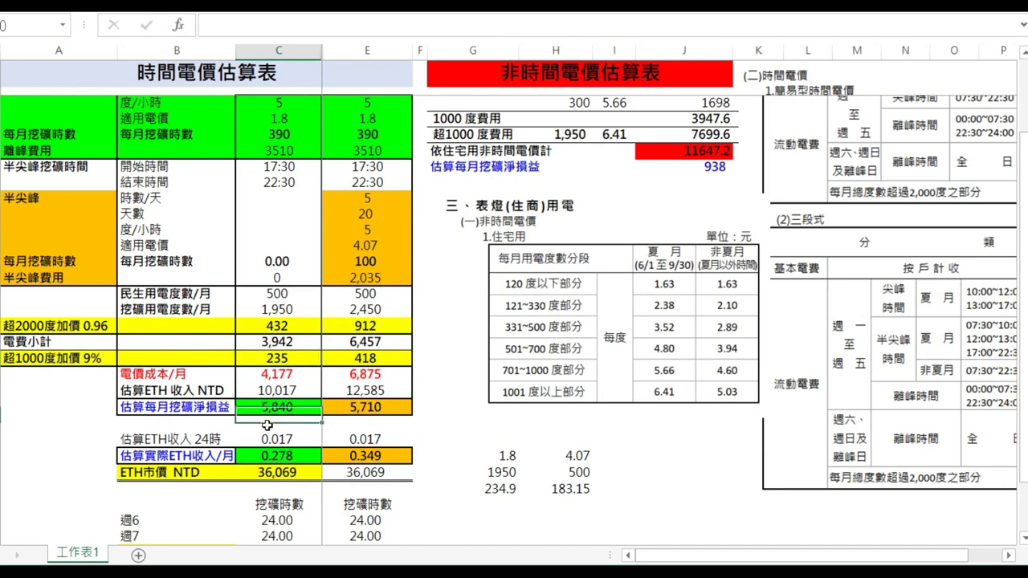
Step: Compare the estimated monthly net mining profit formulas in columns C and E, including column E's half-peak days
{"action": "scroll", "coordinate": [313, 228], "scroll_direction": "up", "scroll_amount": 2}
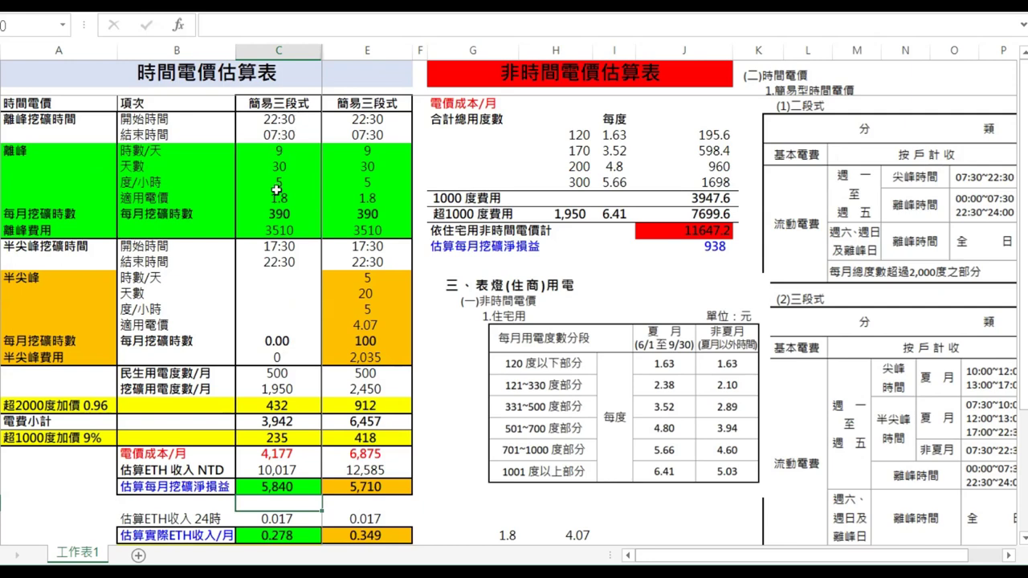
{"action": "left_click", "coordinate": [268, 485]}
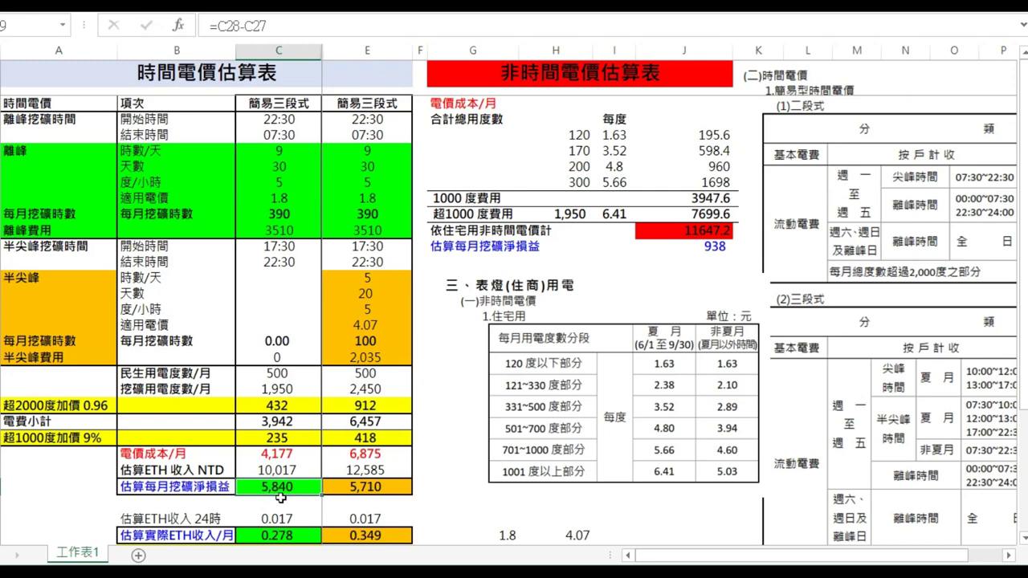
{"action": "left_click", "coordinate": [360, 294]}
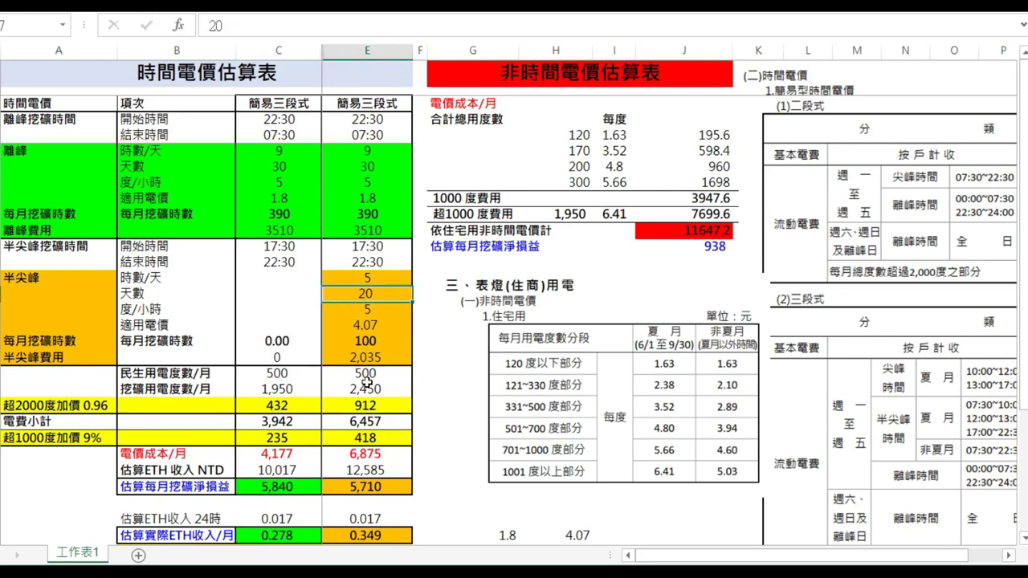
{"action": "left_click", "coordinate": [367, 488]}
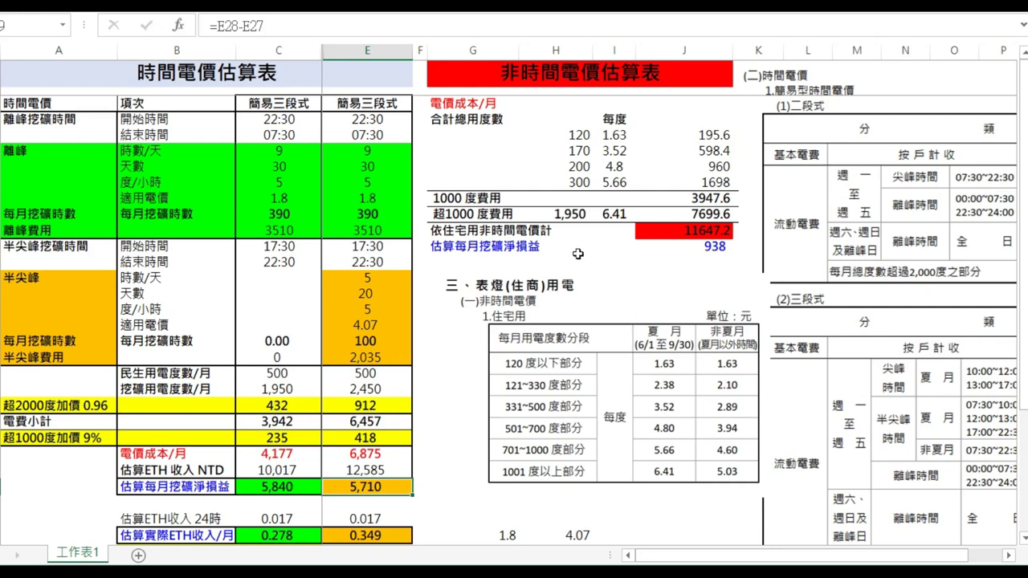
Step: Review the estimated ETH income and ETH market price rows below the monthly net profit
{"action": "left_click", "coordinate": [440, 418]}
{"action": "left_click", "coordinate": [92, 487]}
{"action": "scroll", "coordinate": [259, 526], "scroll_direction": "down", "scroll_amount": 2}
{"action": "scroll", "coordinate": [260, 526], "scroll_direction": "down", "scroll_amount": 3}
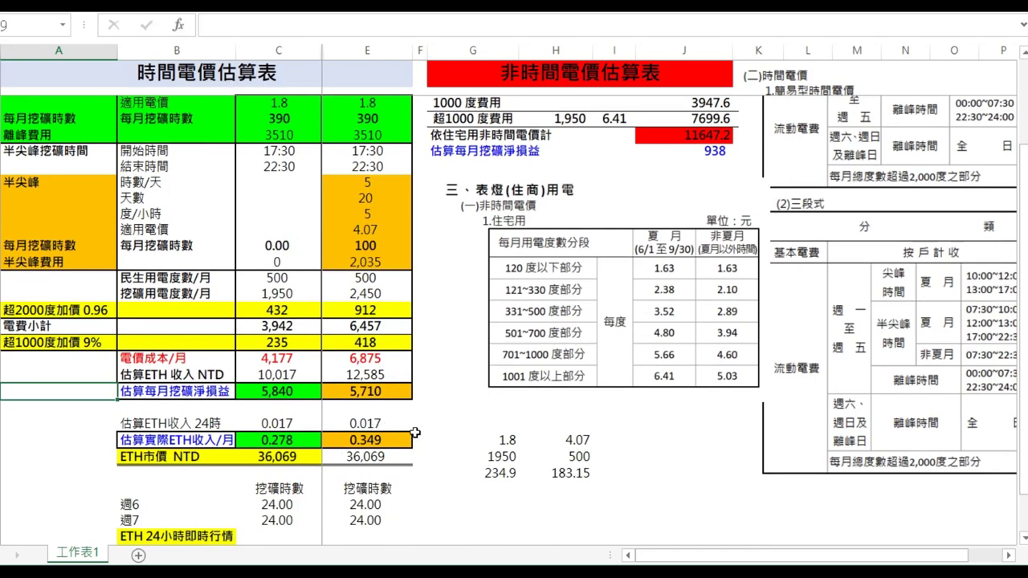
Step: Check the ETH market price entry in column C and its row label
{"action": "left_click", "coordinate": [402, 472]}
{"action": "left_click", "coordinate": [265, 457]}
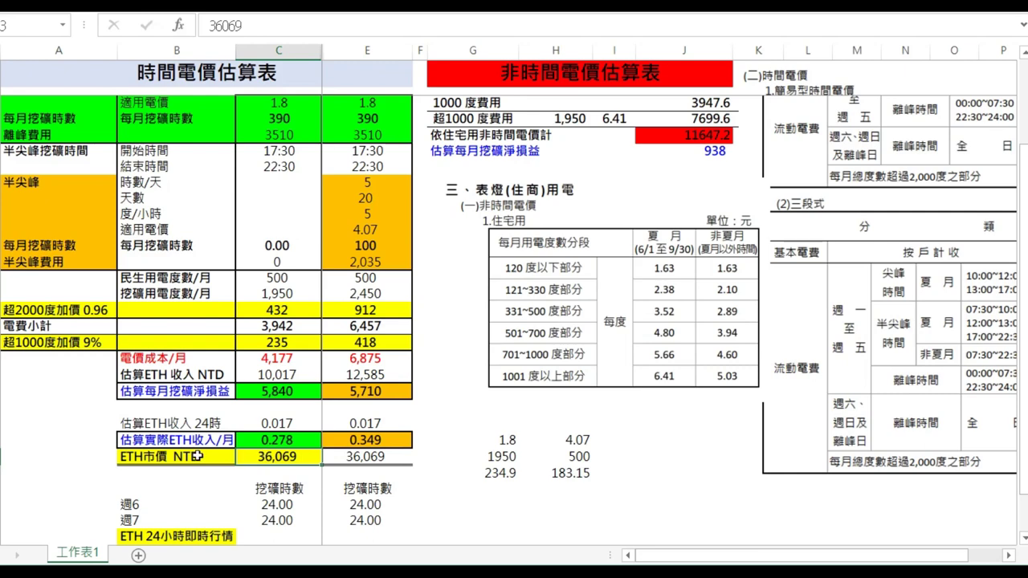
{"action": "left_click", "coordinate": [198, 456]}
{"action": "left_click", "coordinate": [268, 458]}
Step: Open the coinmarketcap.com link below the ETH 24-hour live quote label and look up Ethereum's current price in TWD
{"action": "key", "text": "Down"}
{"action": "key", "text": "Down"}
{"action": "key", "text": "Down"}
{"action": "key", "text": "Down"}
{"action": "key", "text": "Down"}
{"action": "key", "text": "Down"}
{"action": "key", "text": "Down"}
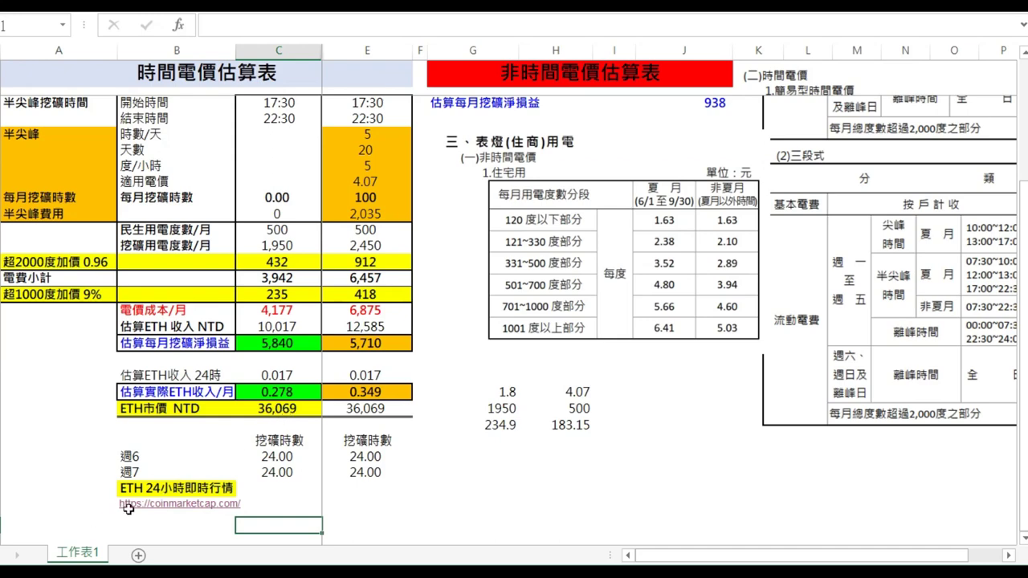
{"action": "left_click", "coordinate": [127, 507]}
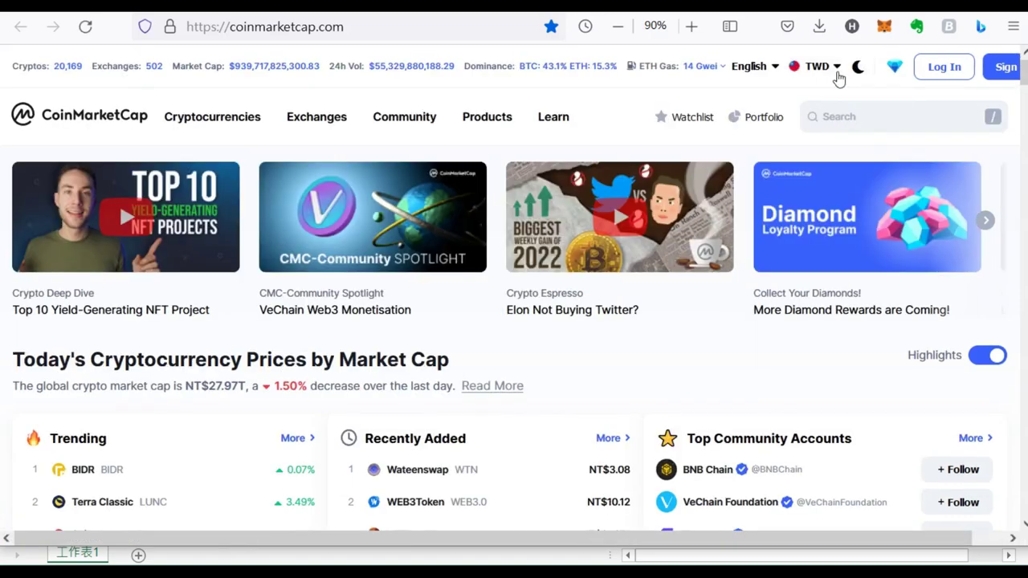
{"action": "scroll", "coordinate": [206, 407], "scroll_direction": "down", "scroll_amount": 5}
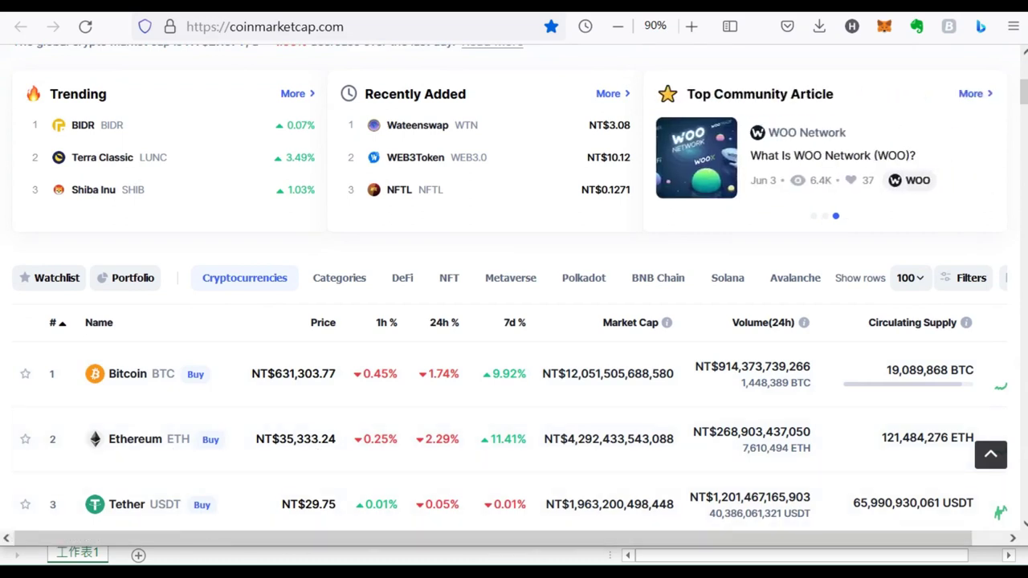
Step: Switch back to the Excel estimate and set column C's ETH market price to 35333 NTD
{"action": "left_click", "coordinate": [195, 560]}
{"action": "left_click", "coordinate": [280, 409]}
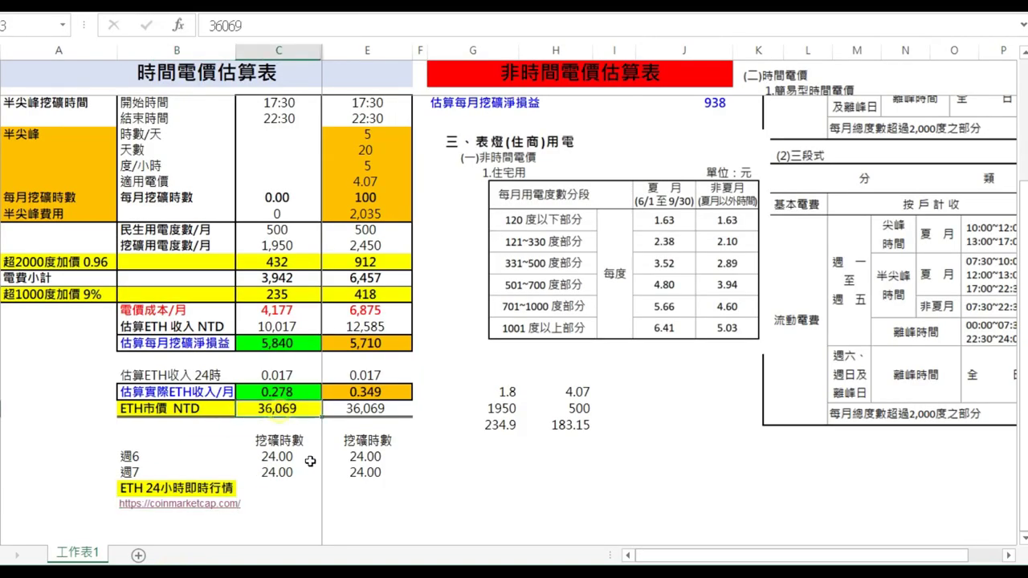
{"action": "type", "text": "35333"}
{"action": "key", "text": "Return"}
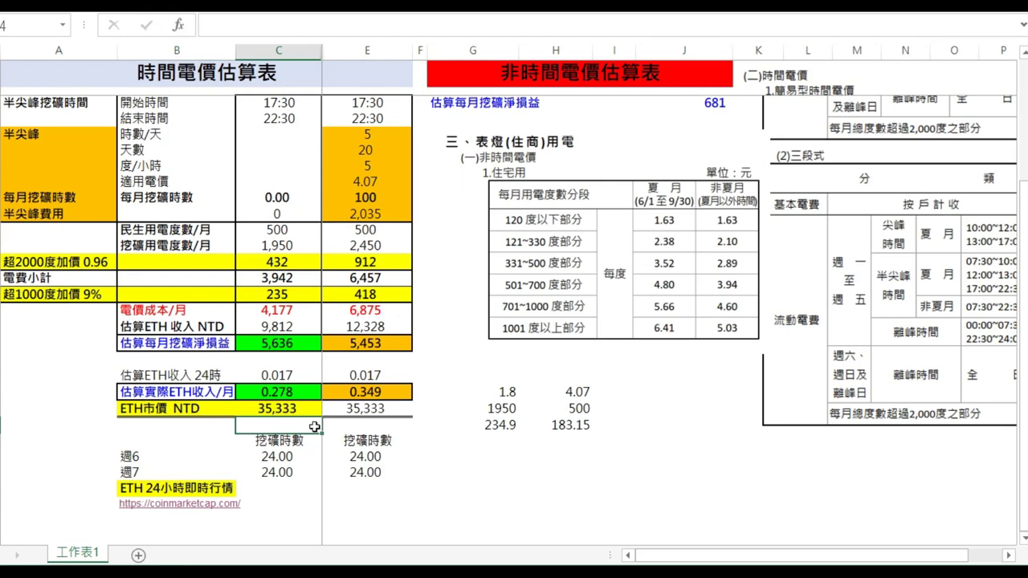